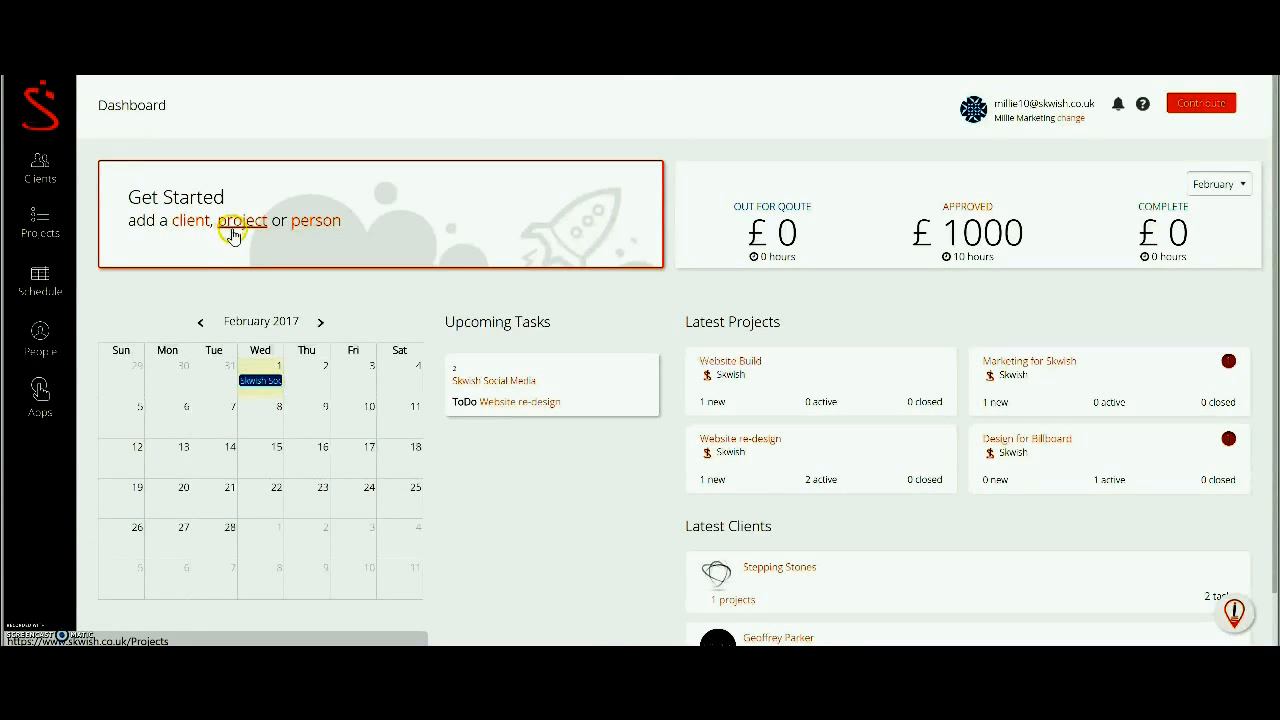
- Open the Social Media Schedule task in the Website re-design project
click(41, 240)
click(818, 197)
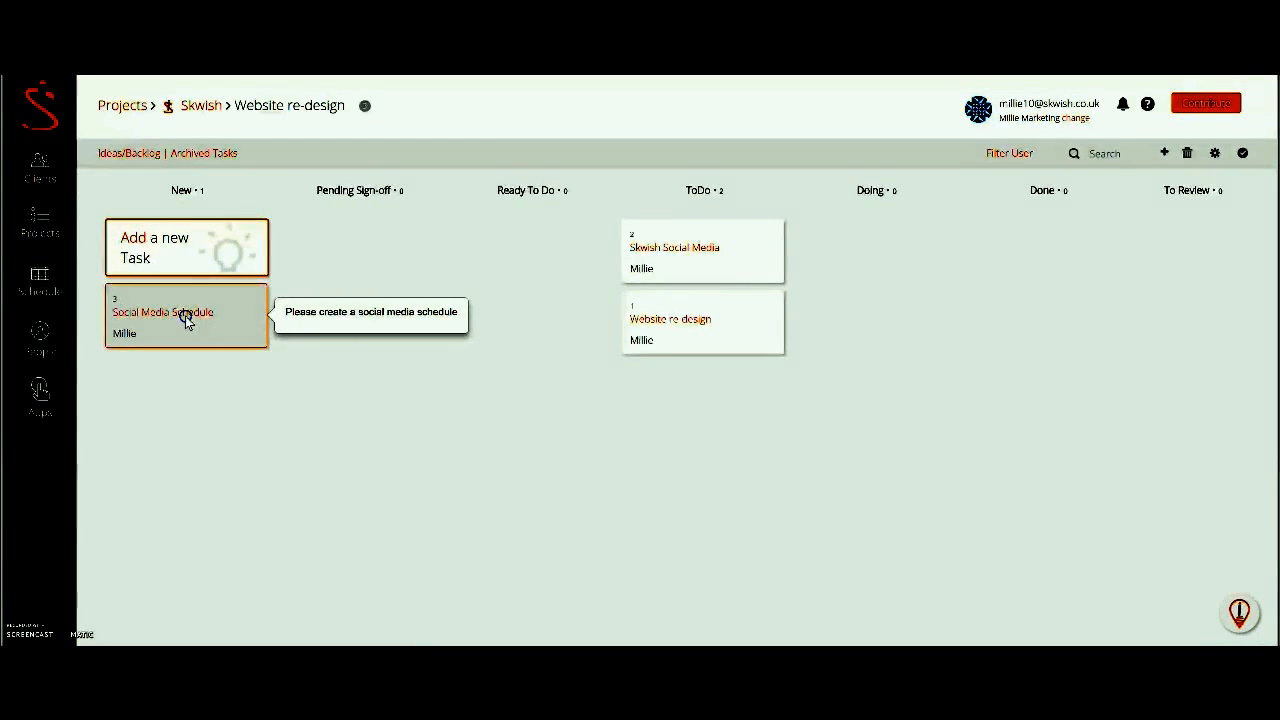
click(186, 318)
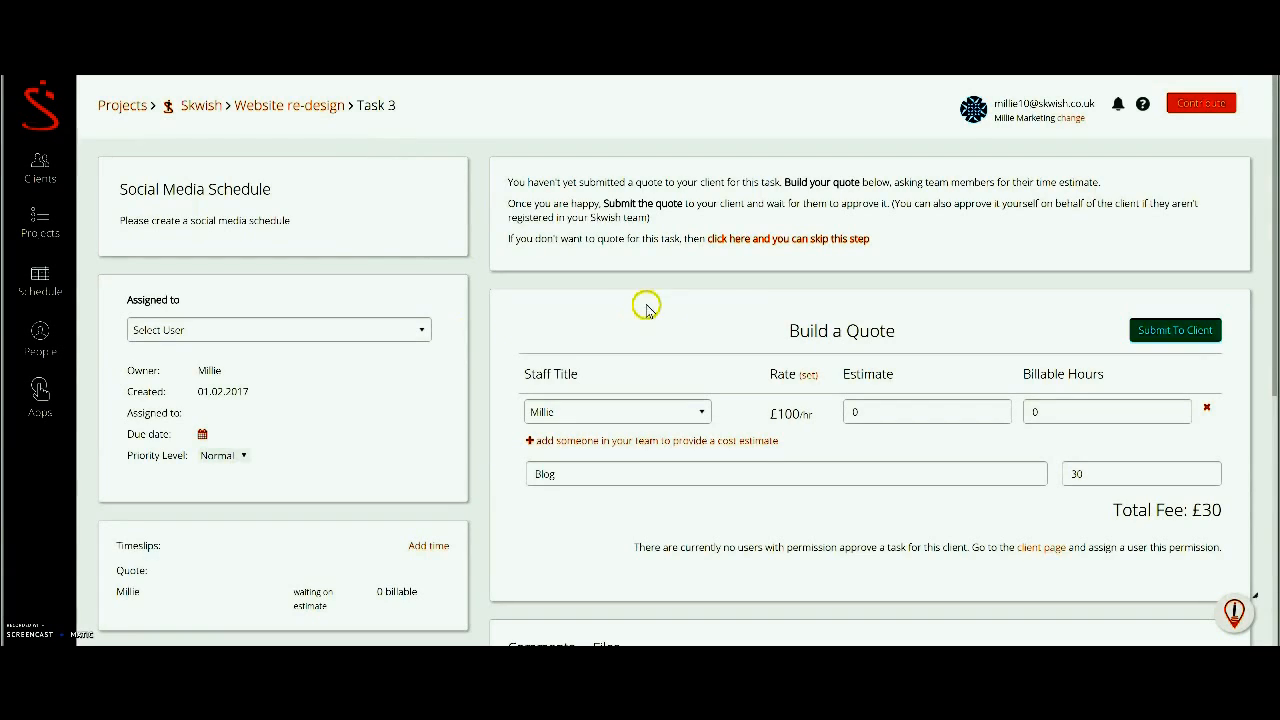
- Examine the task's quote builder: the extra-cost description and amount, the hours estimate and the selectable staff
scroll(905, 325, down, 1)
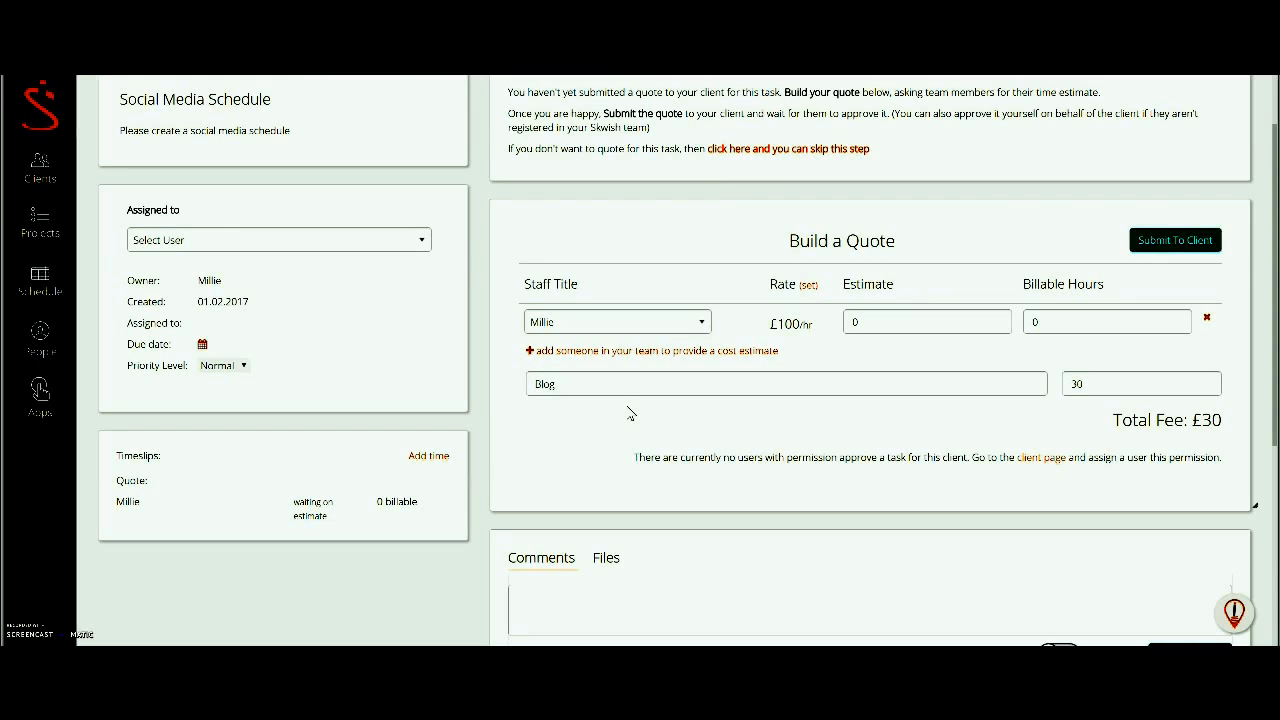
drag(645, 389, 520, 380)
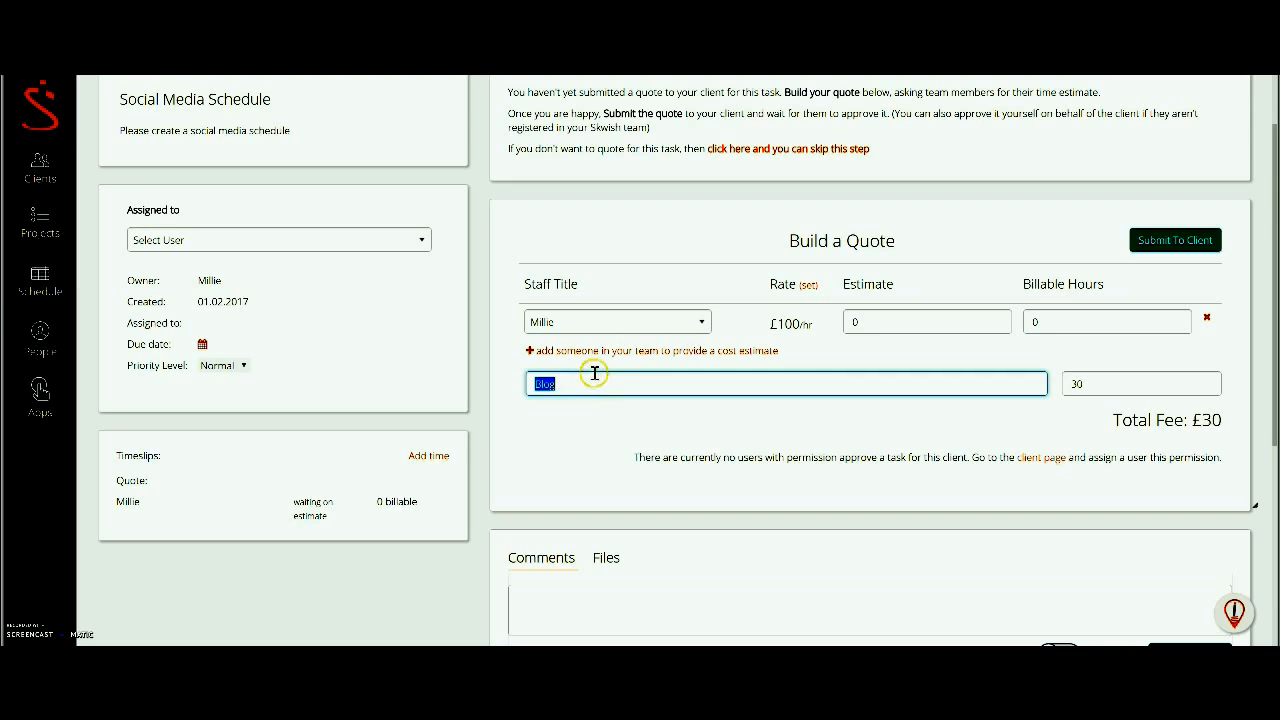
drag(1100, 379, 1055, 383)
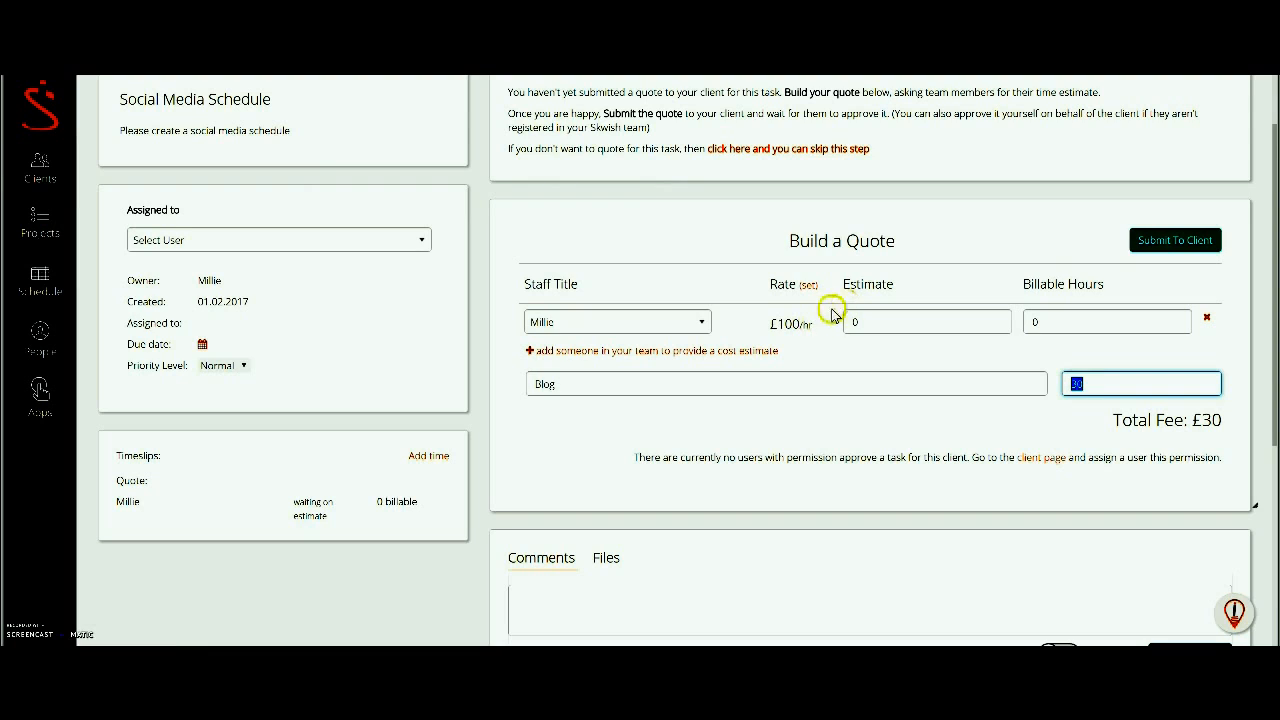
click(870, 322)
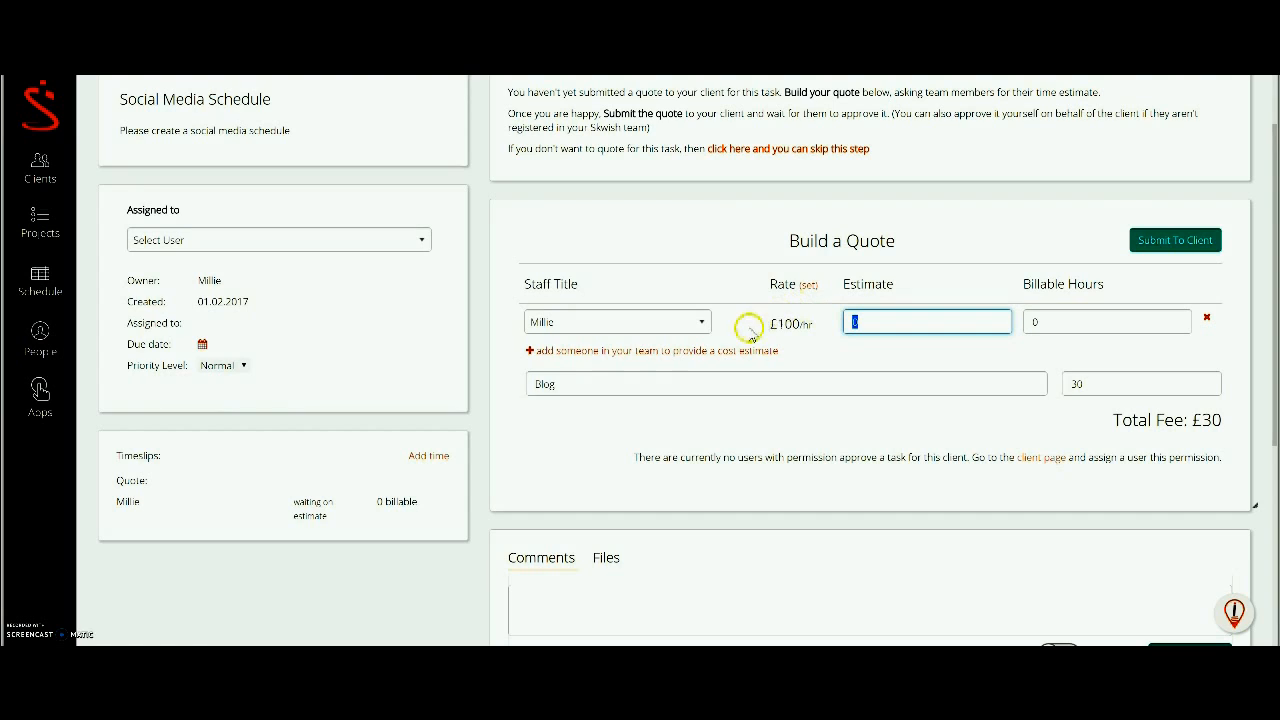
click(702, 324)
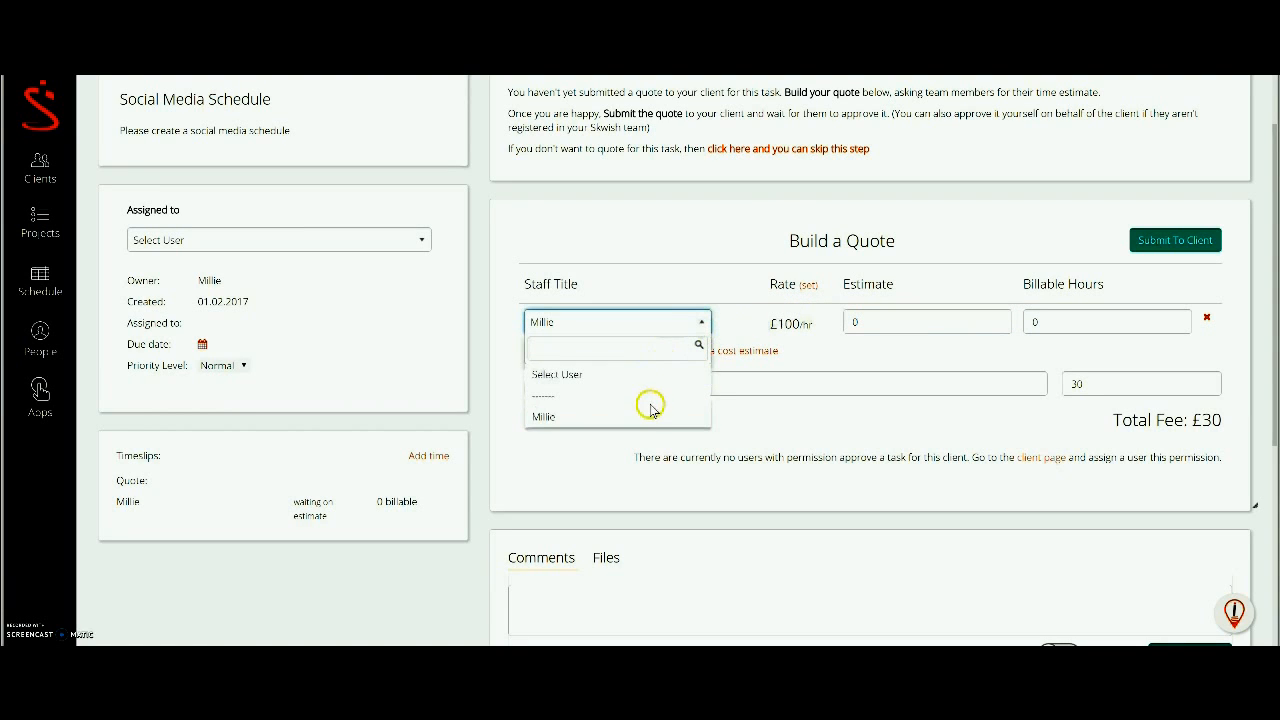
click(662, 329)
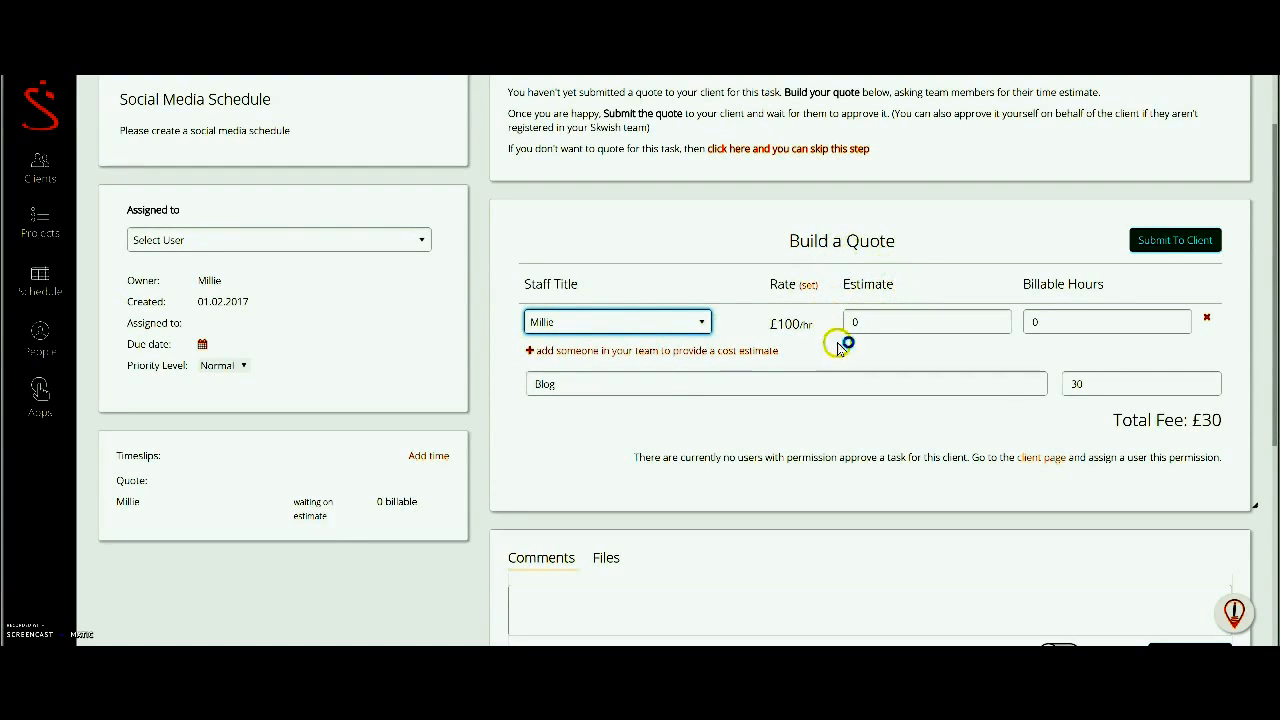
- Set the staff member's quote estimate to 6 hours and the billable hours to 7
click(875, 320)
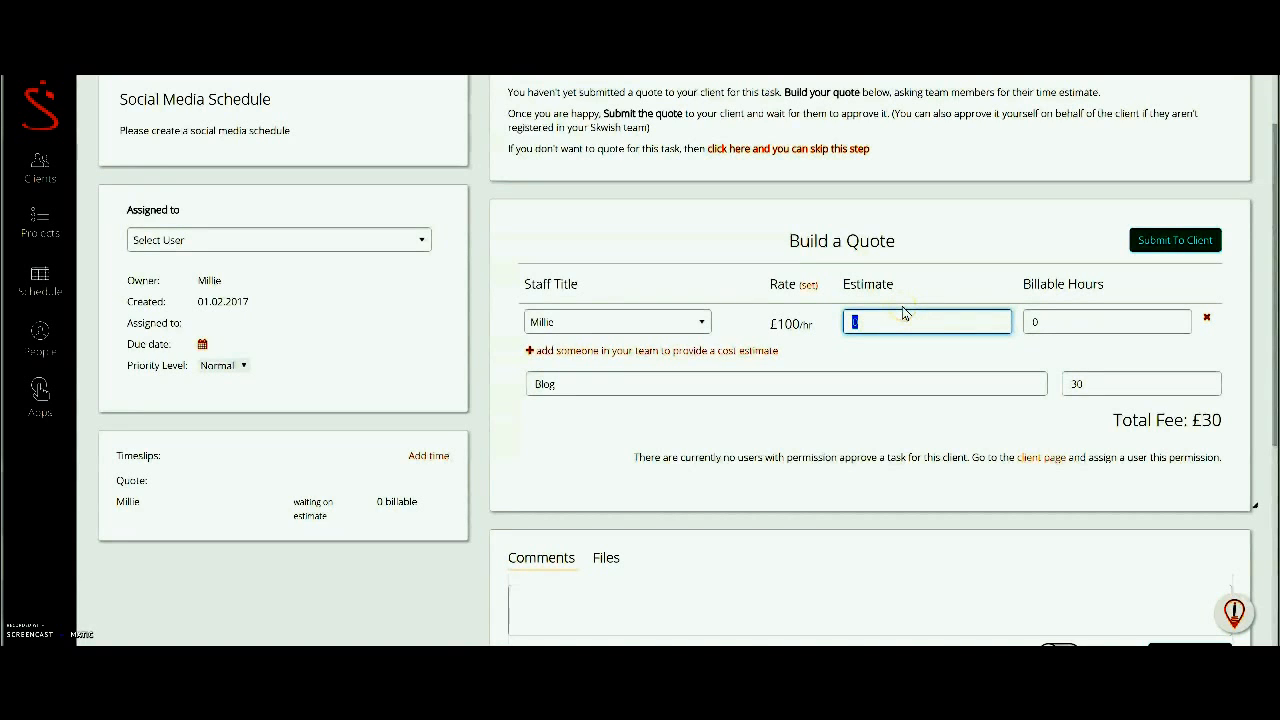
text(6)
click(1037, 320)
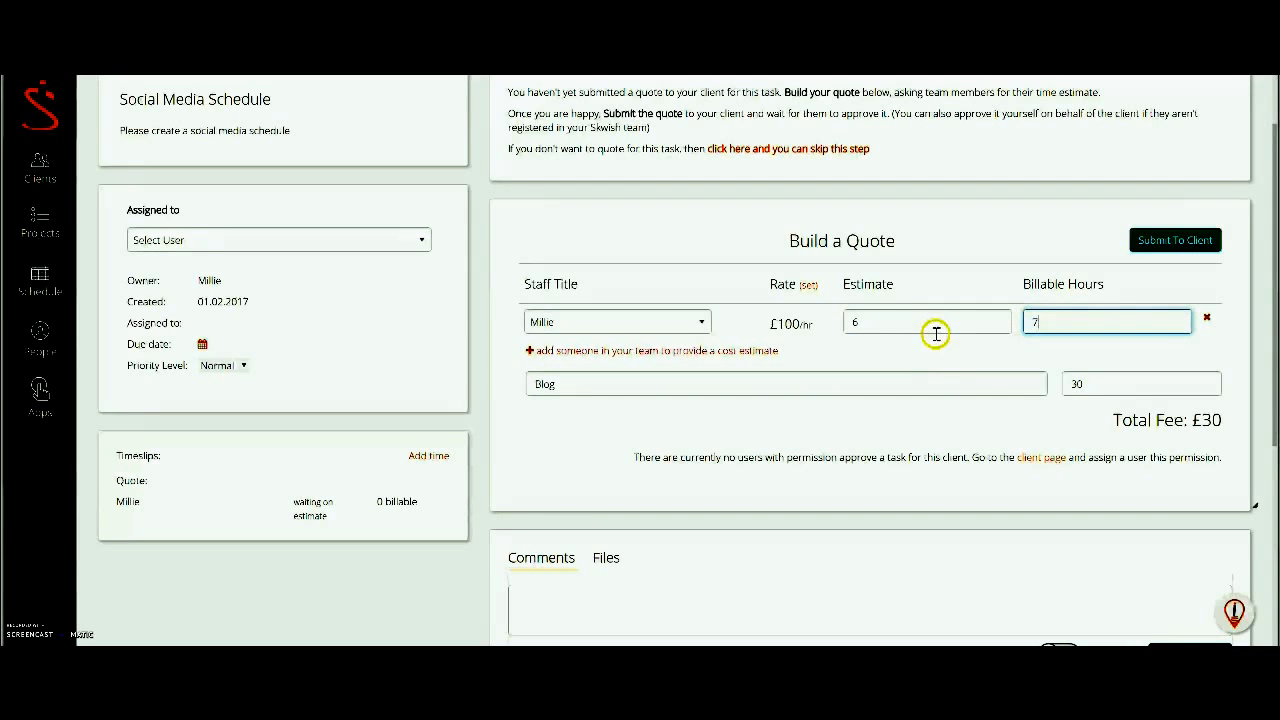
text(7)
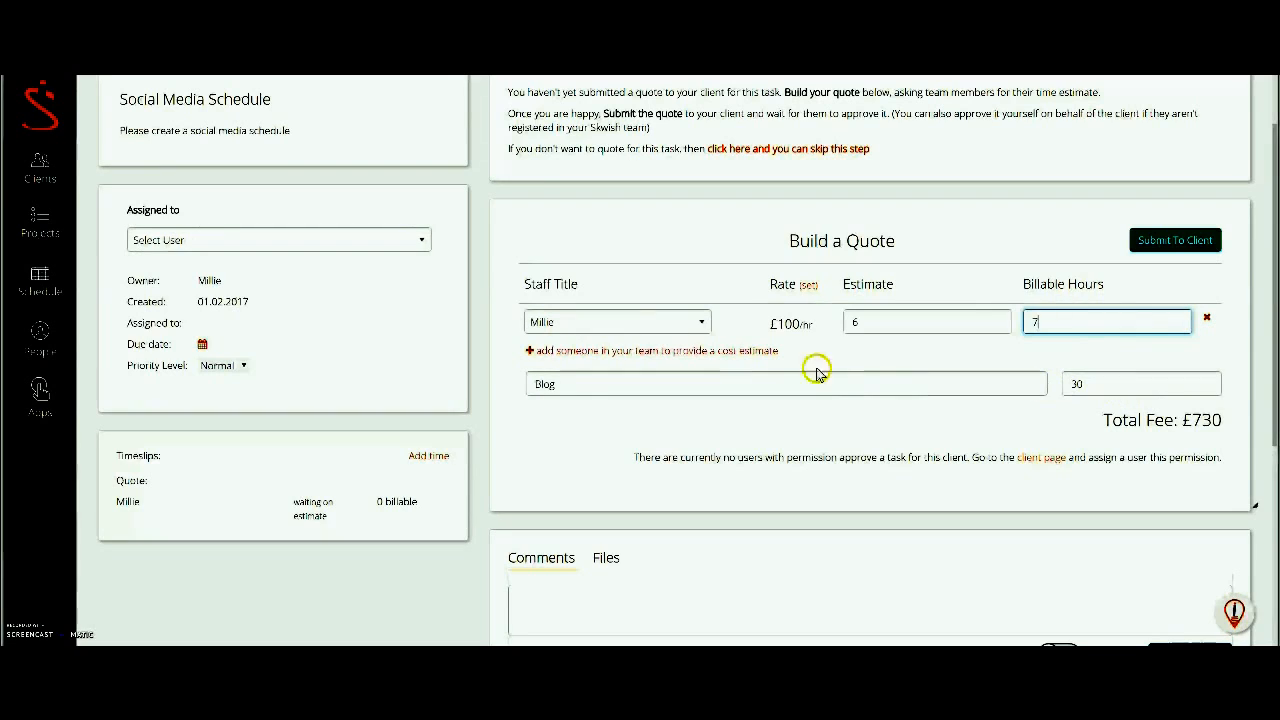
- Change the extra-cost description to "Hosting space" and submit the quote to the client
drag(586, 383, 490, 383)
text(Hosting space)
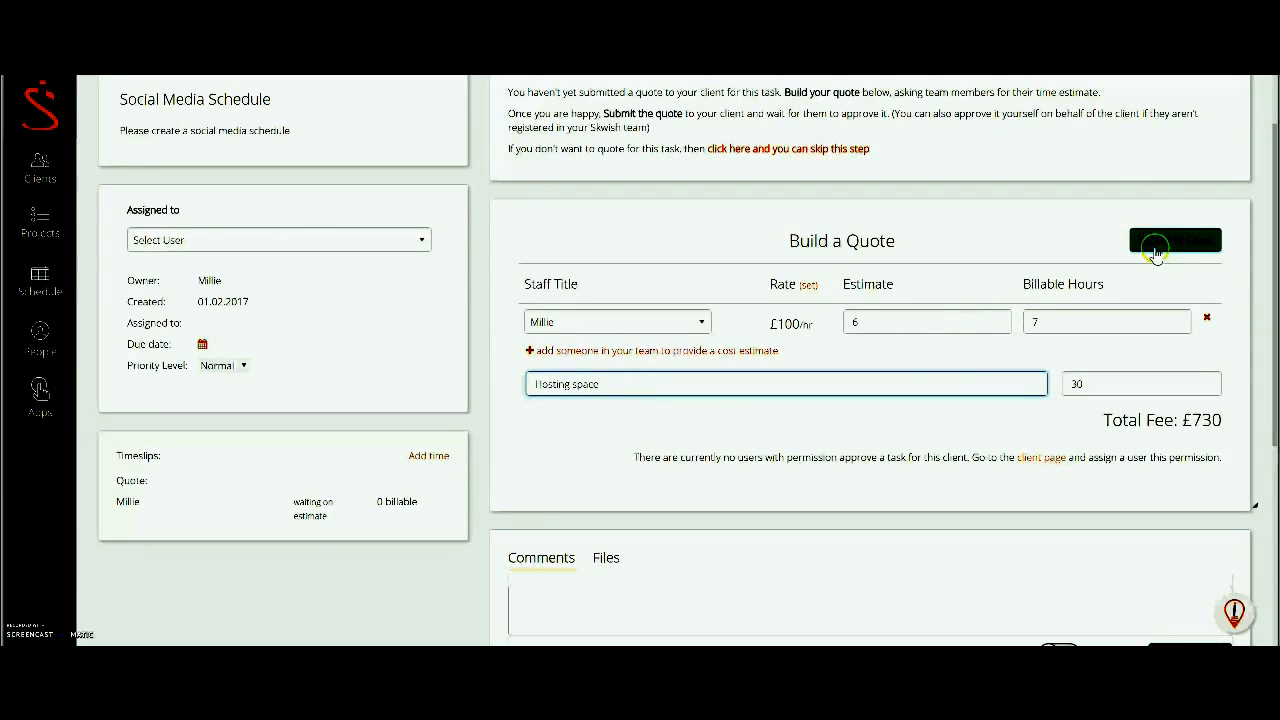
scroll(1066, 307, up, 2)
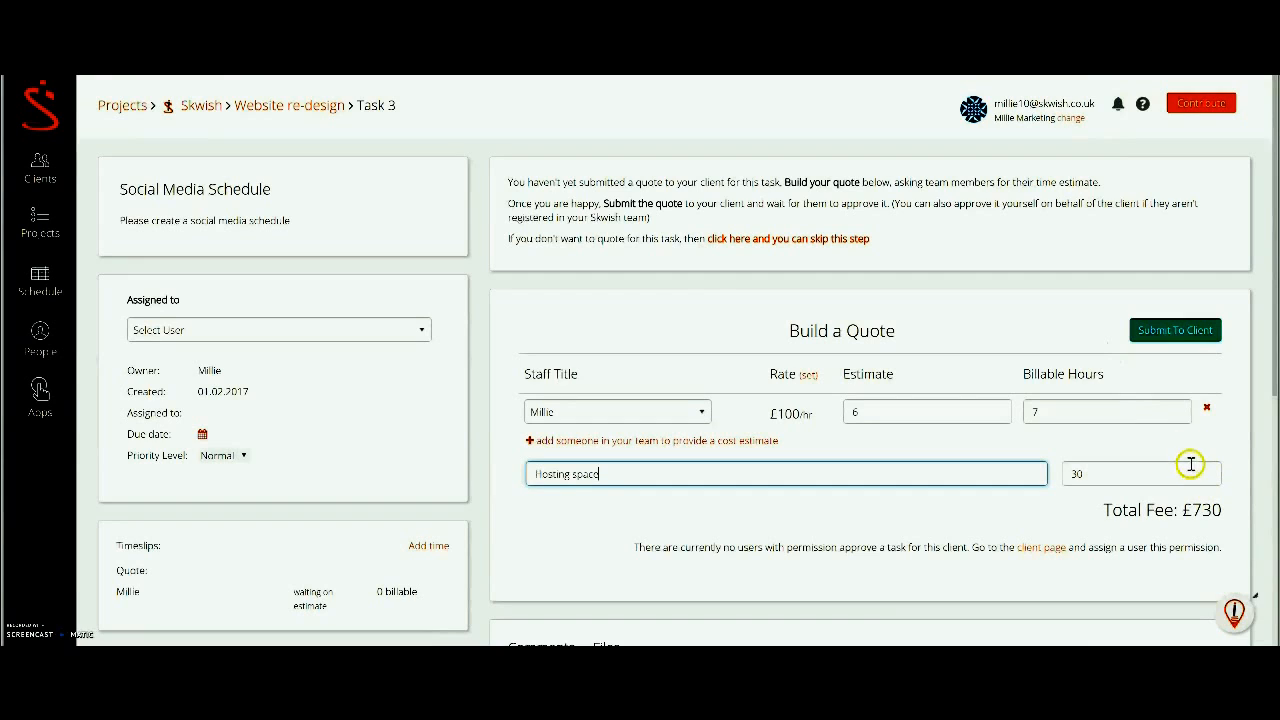
click(1151, 346)
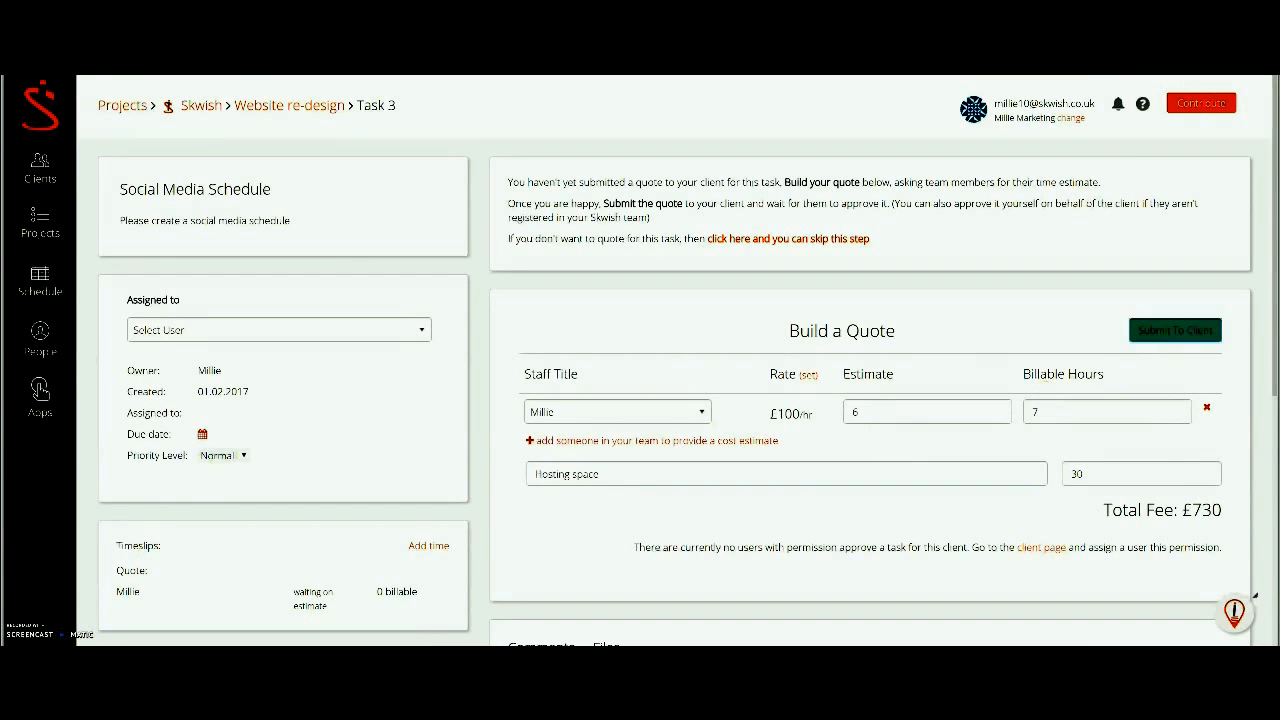
click(1179, 336)
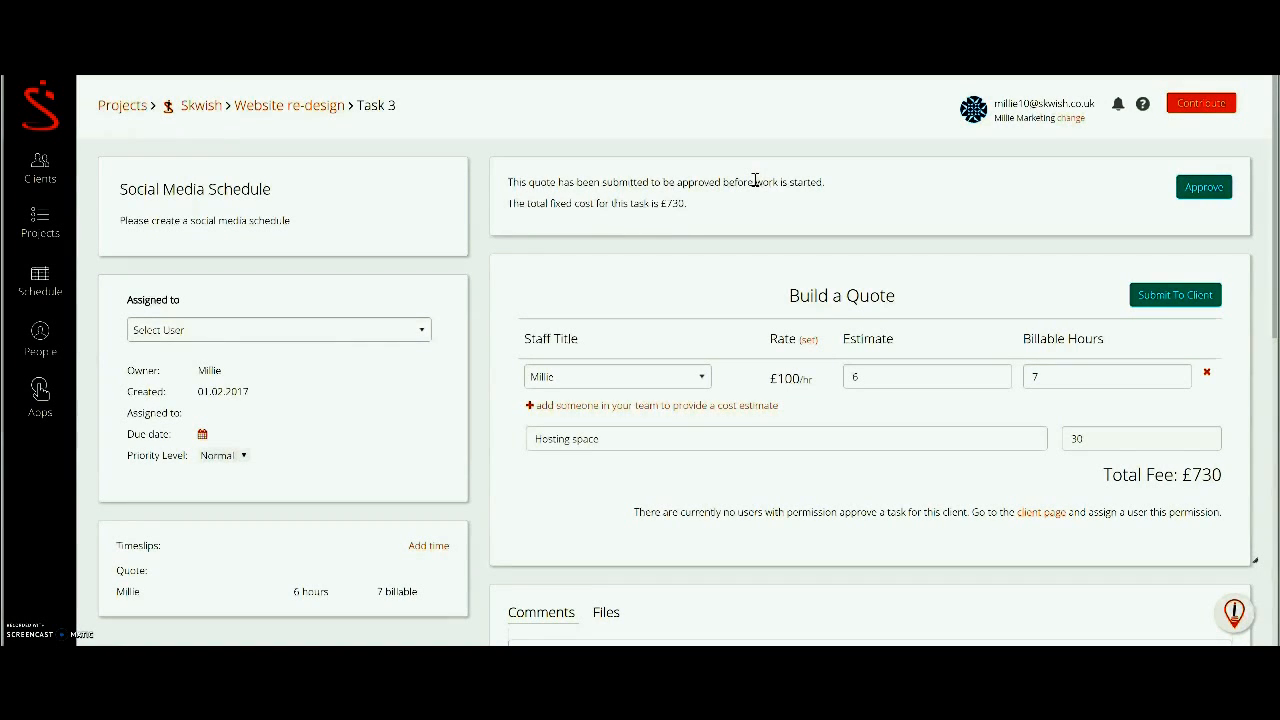
- Approve the submitted quote on the client's behalf and look through the task's activity log
click(1218, 186)
click(684, 204)
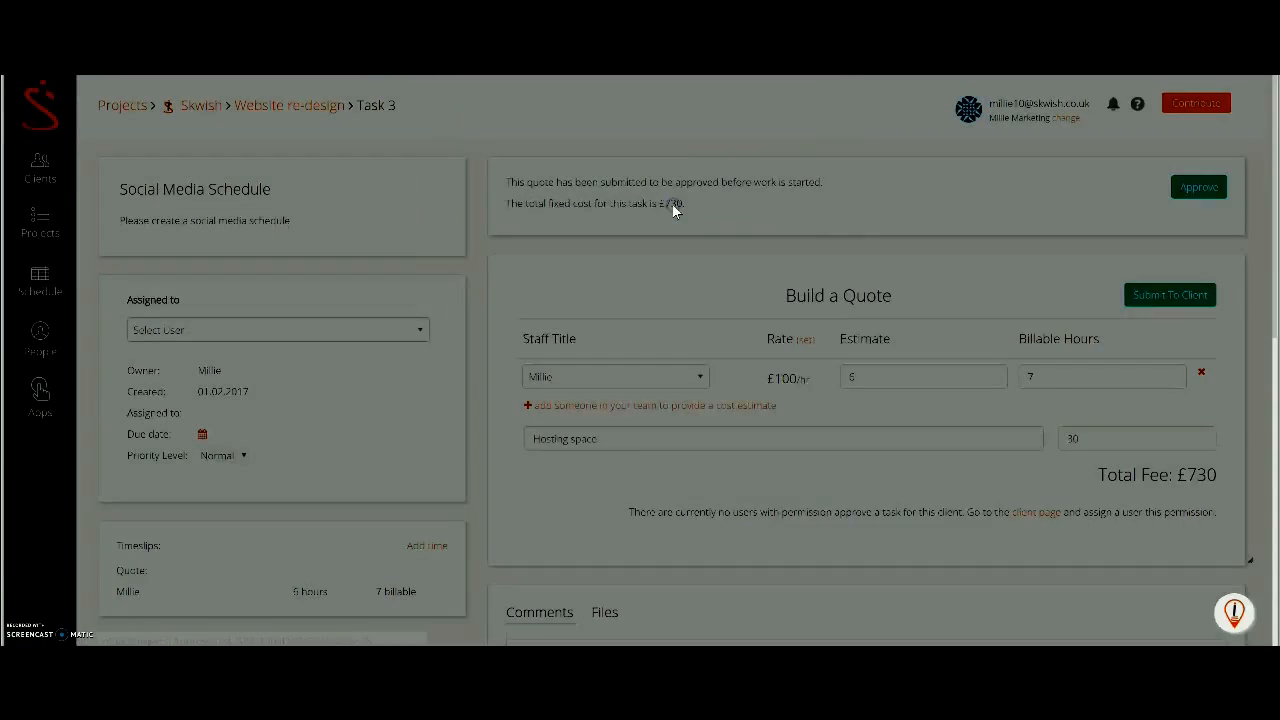
scroll(674, 354, down, 3)
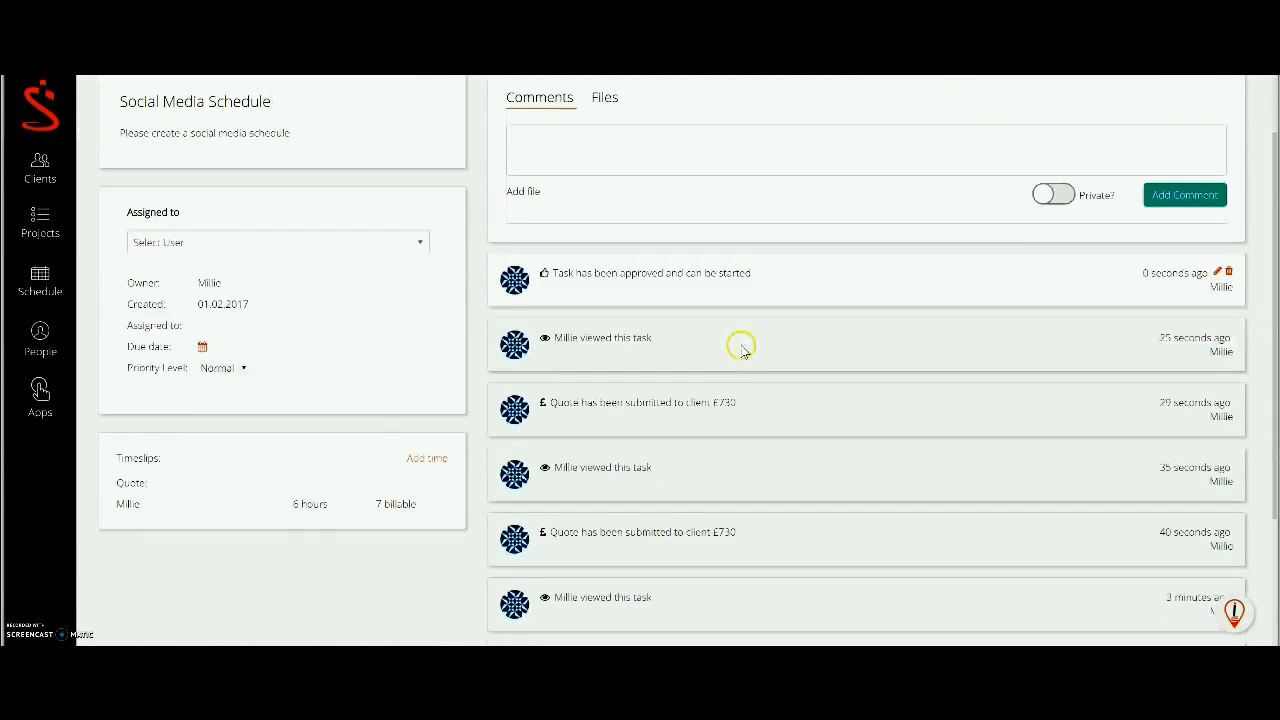
scroll(683, 578, down, 2)
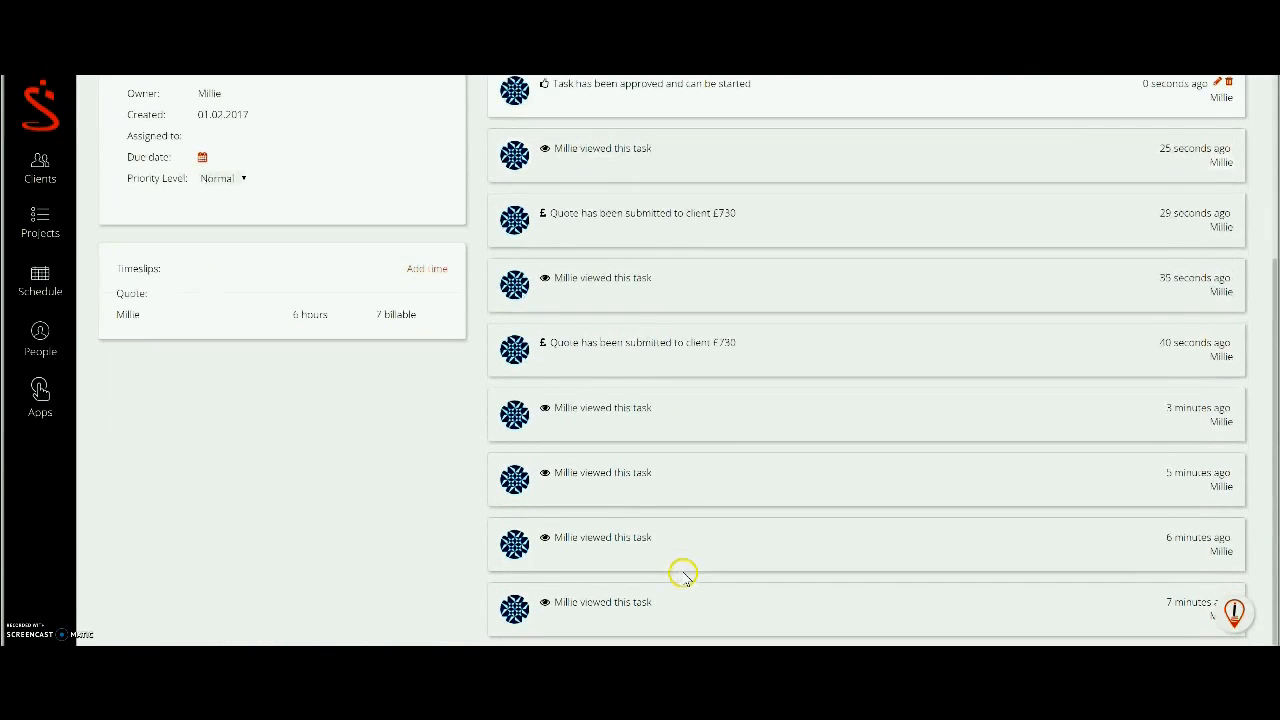
- Assign the Social Media Schedule task to the only listed team member
scroll(770, 200, up, 5)
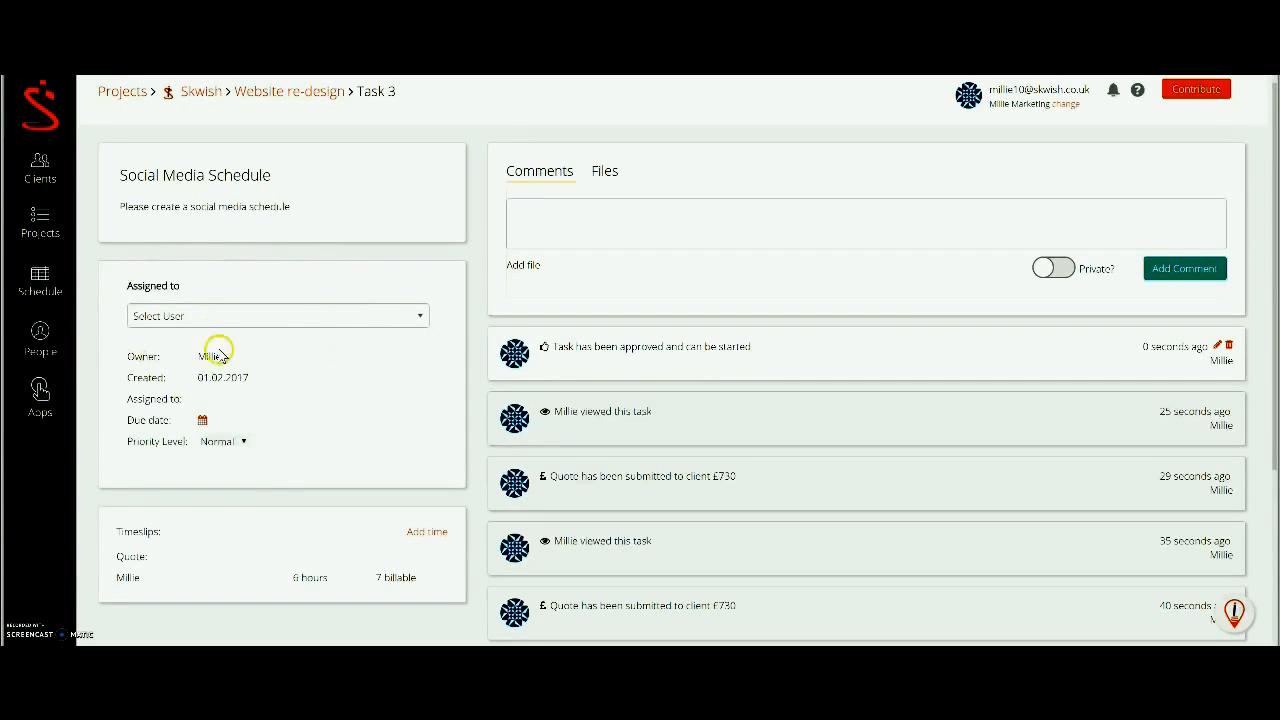
click(287, 320)
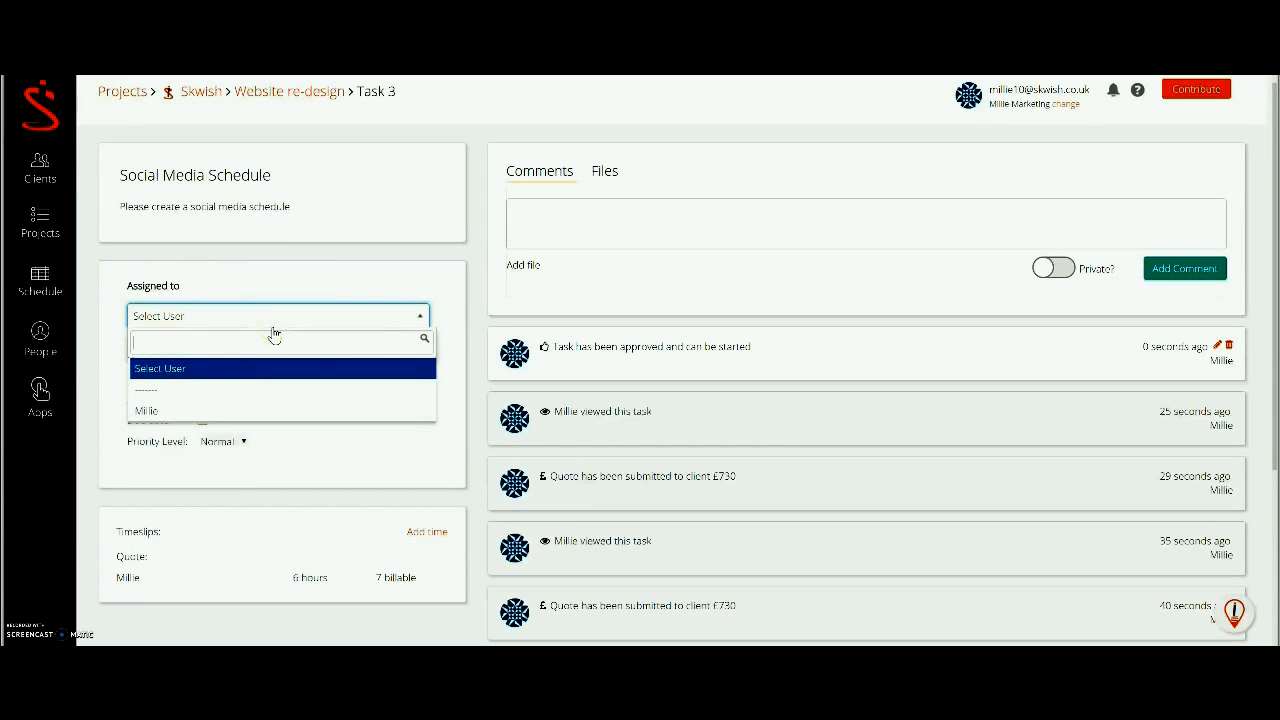
click(172, 411)
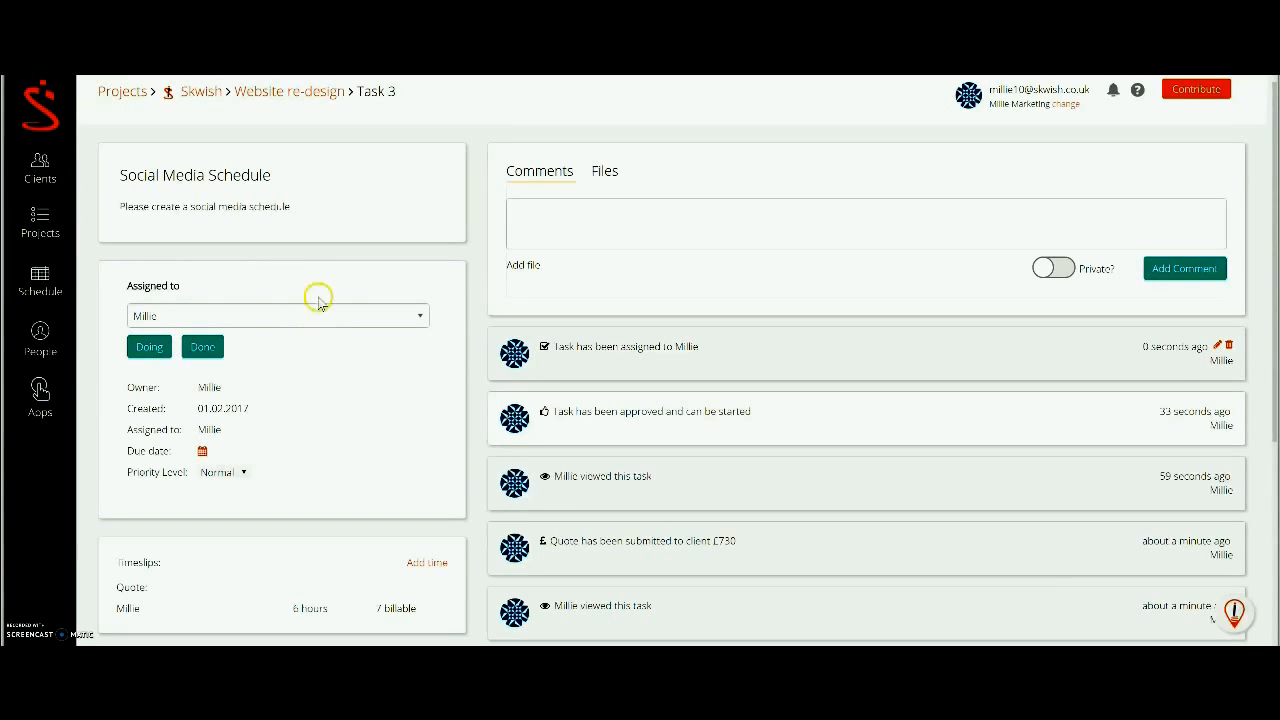
- Add a non-recurring due date of 01-02-2017 to the task
click(205, 451)
click(642, 240)
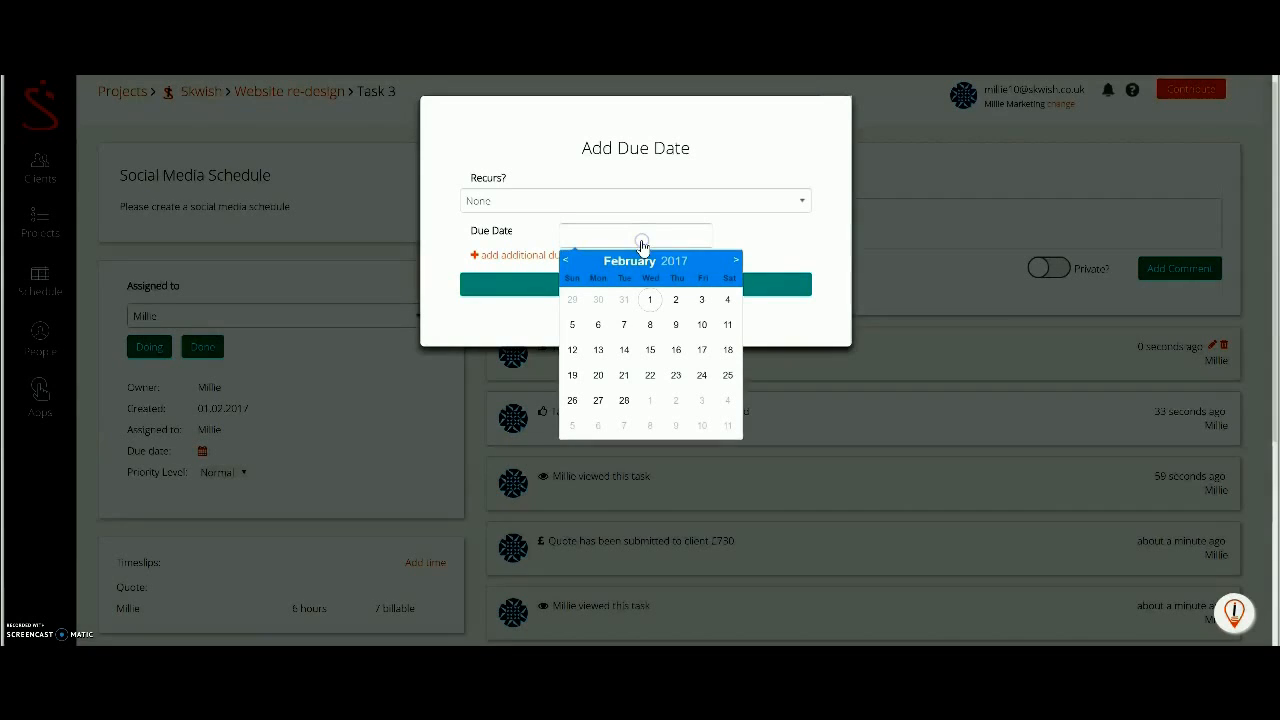
click(649, 300)
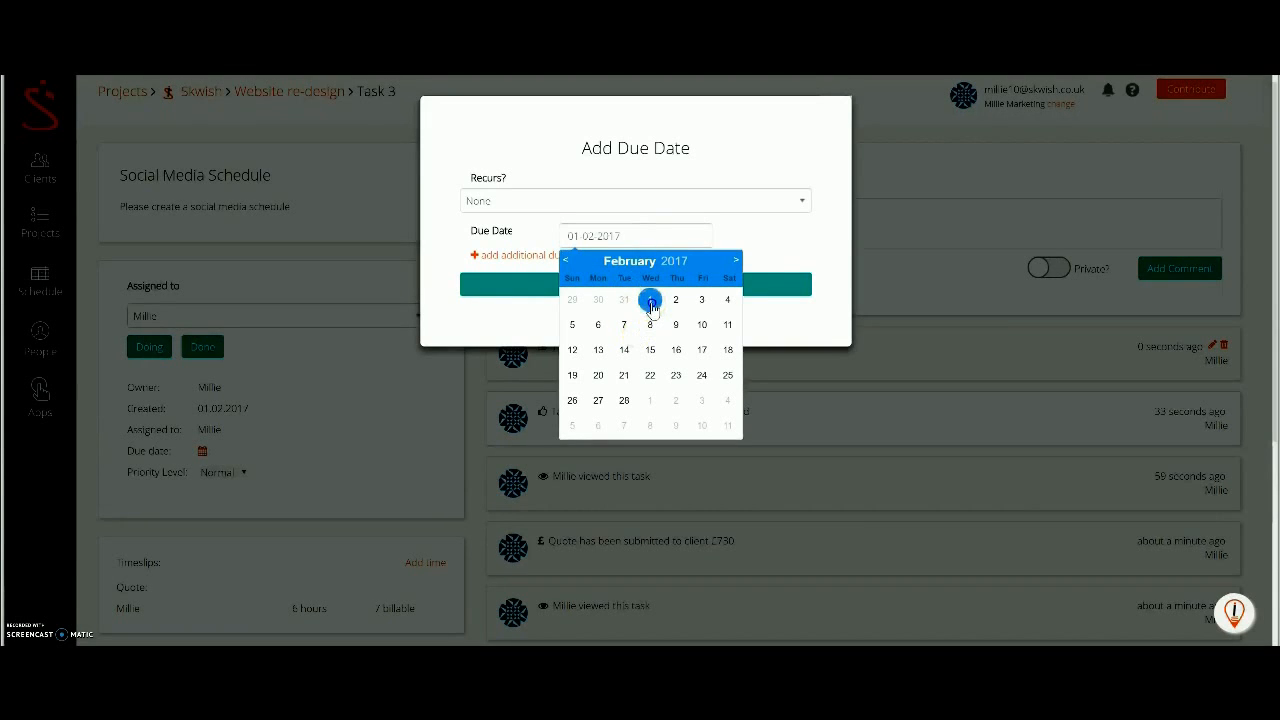
click(530, 292)
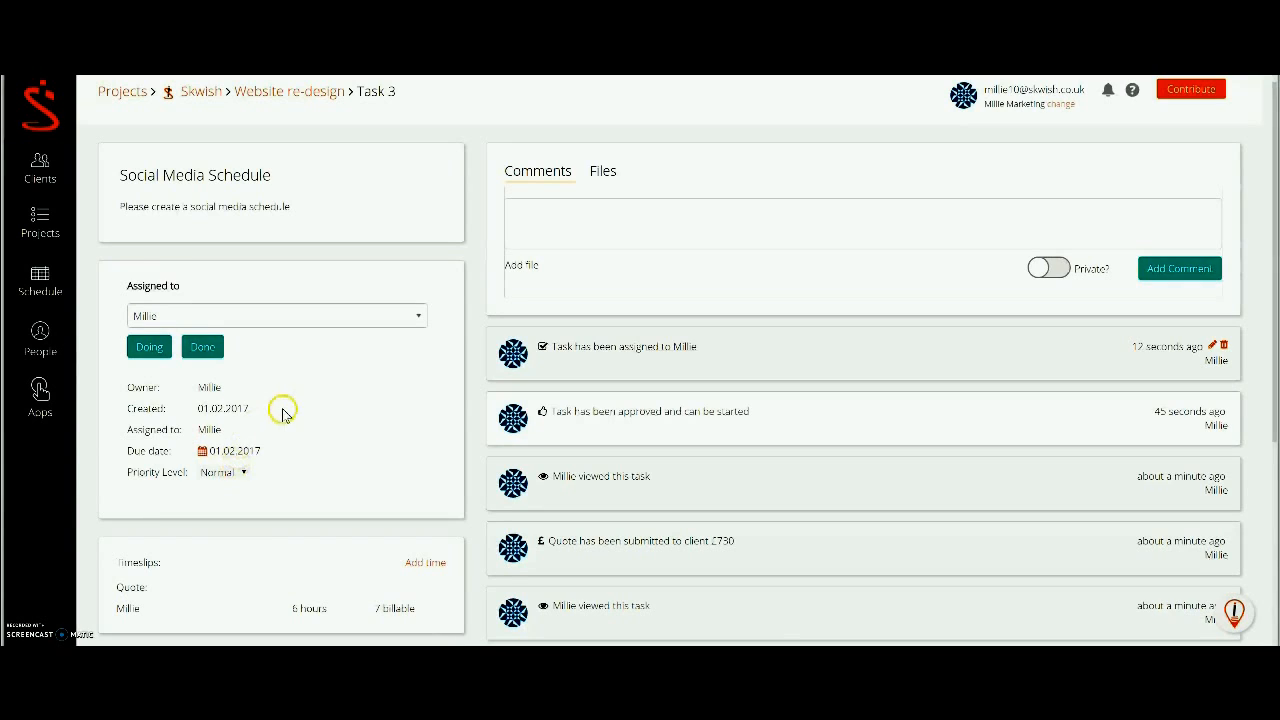
- Look over the date, time spent and timer options of a new timeslip, and close it without adding time
scroll(374, 366, down, 1)
scroll(374, 366, down, 3)
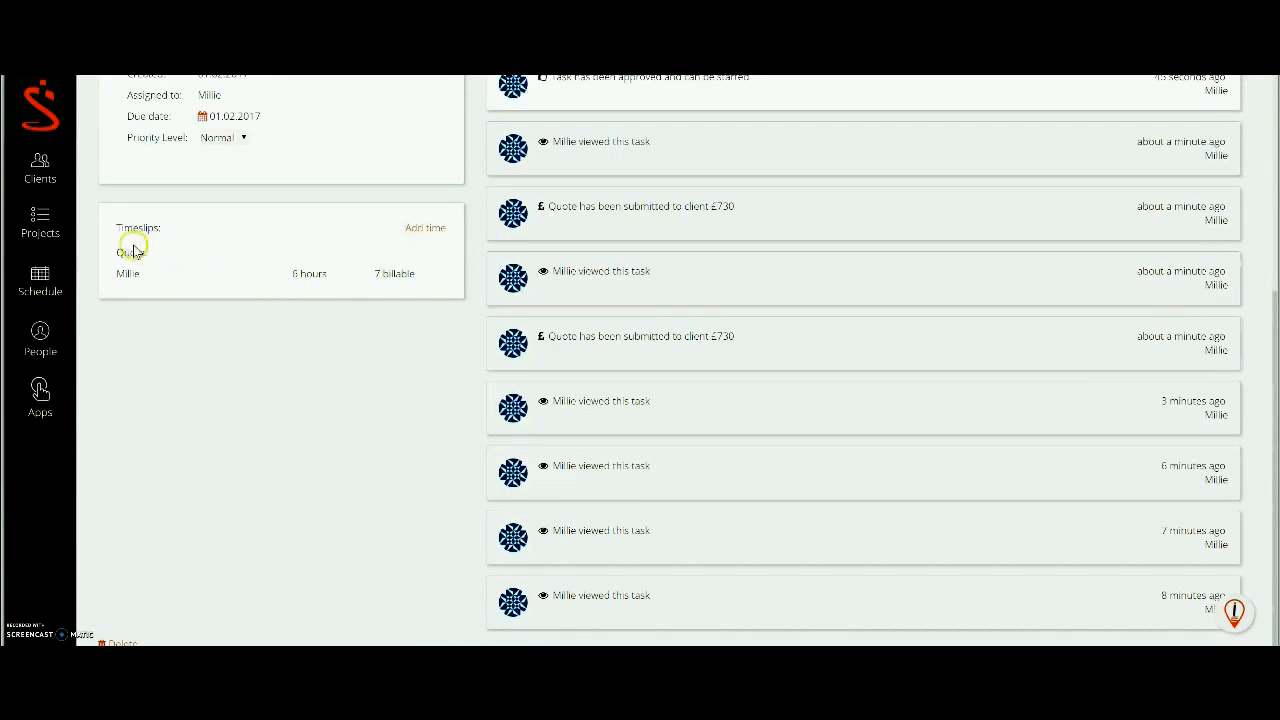
click(424, 229)
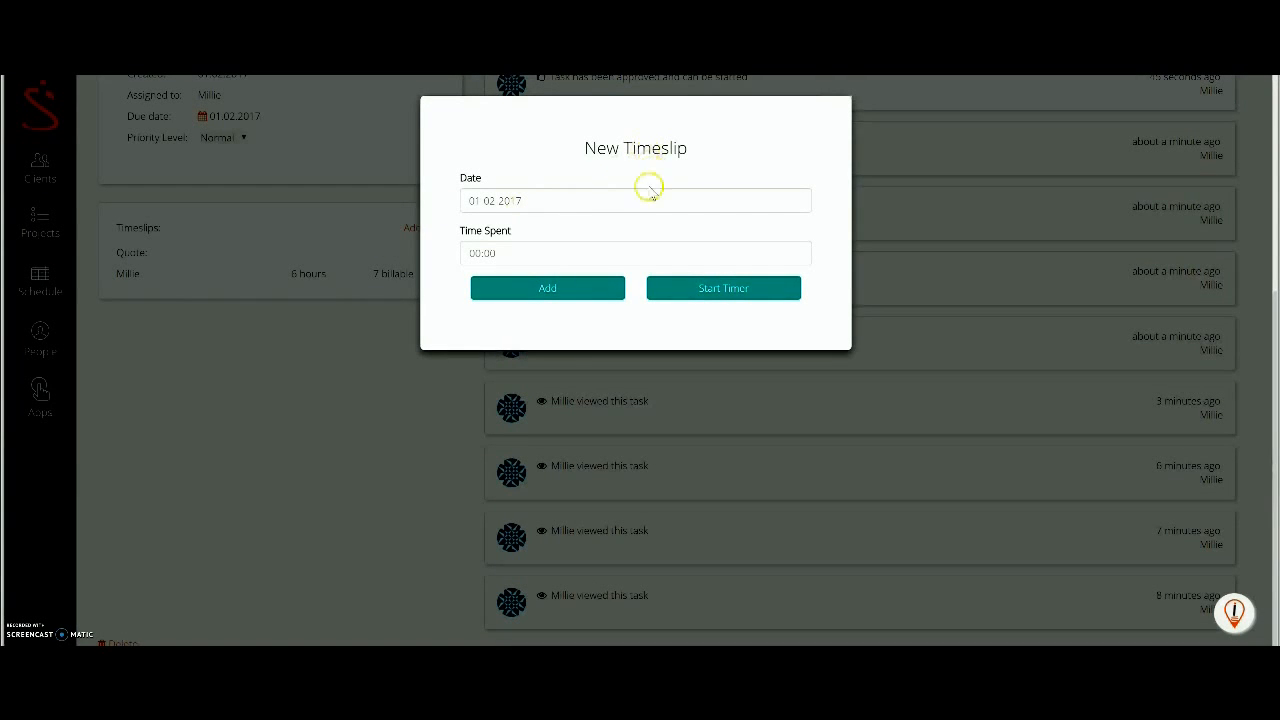
click(524, 253)
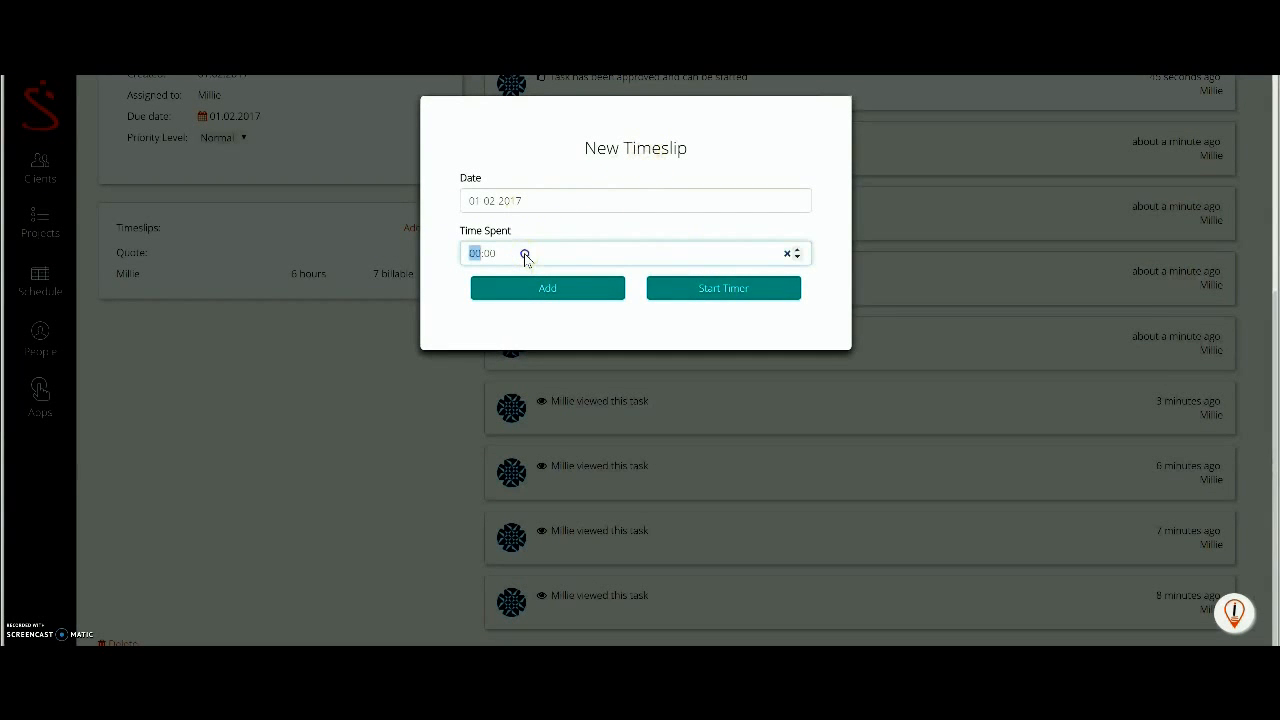
click(672, 290)
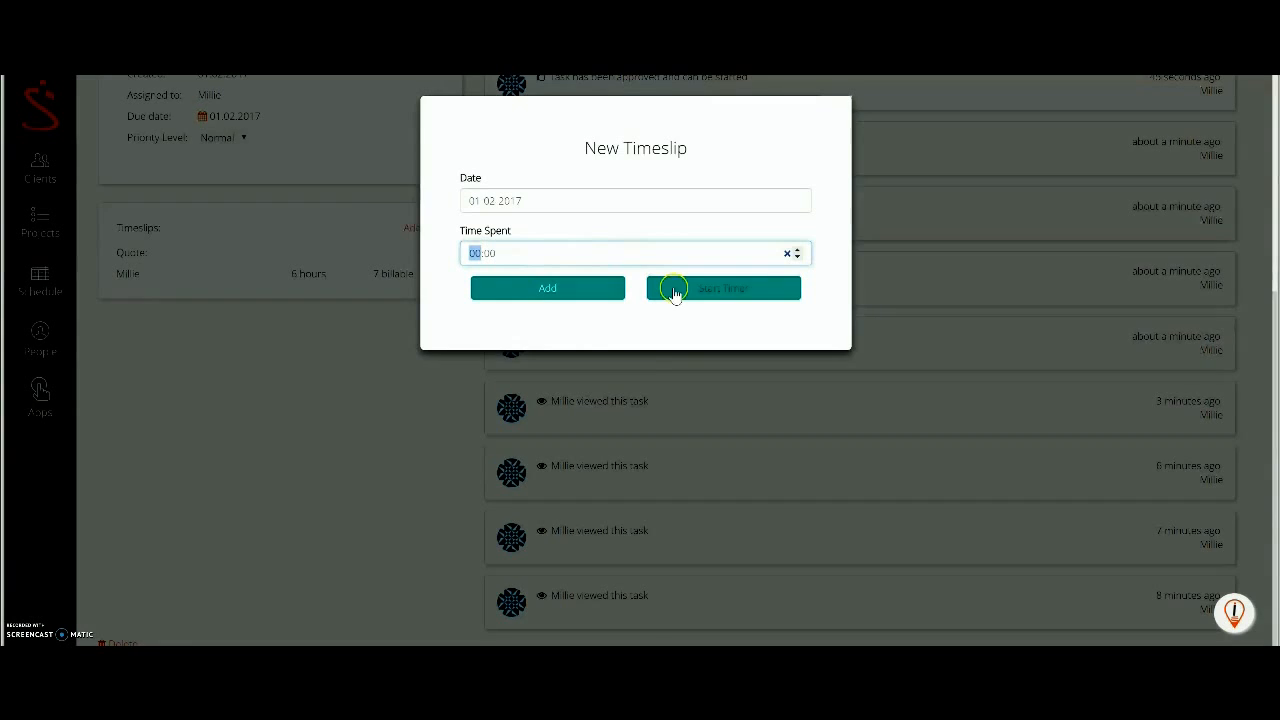
click(379, 403)
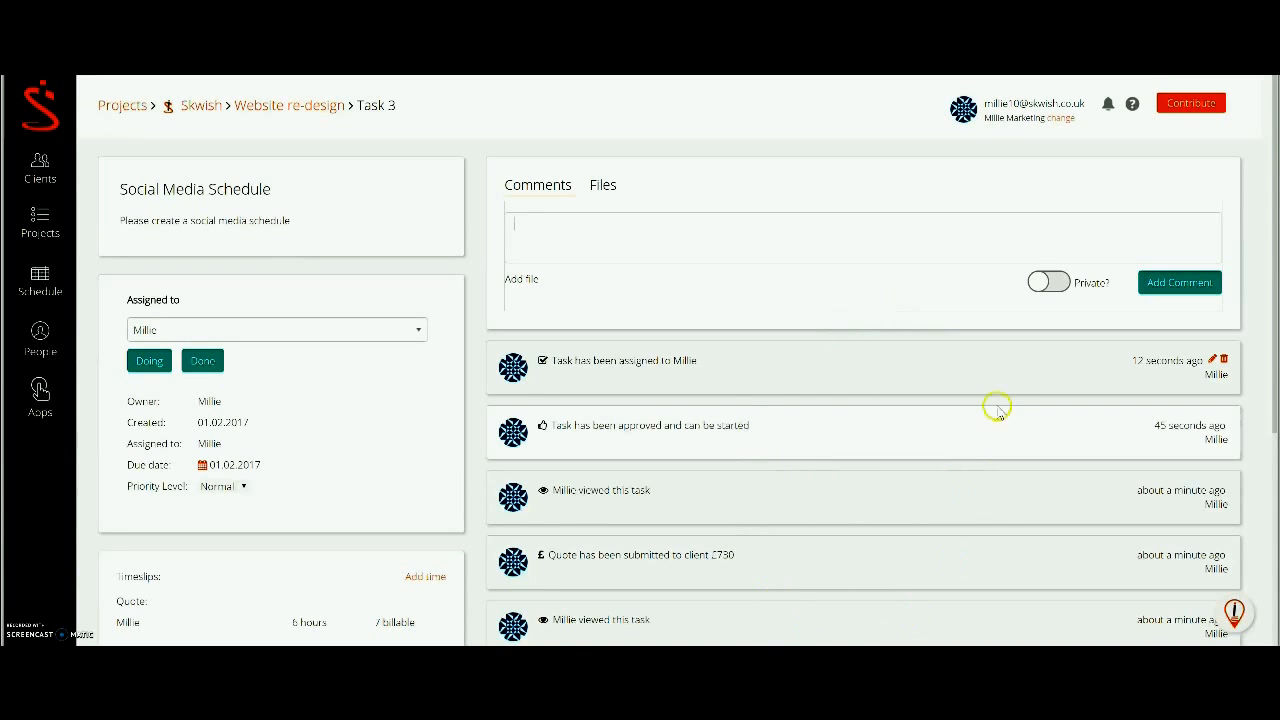
- Mark the new task comment as private
click(1058, 279)
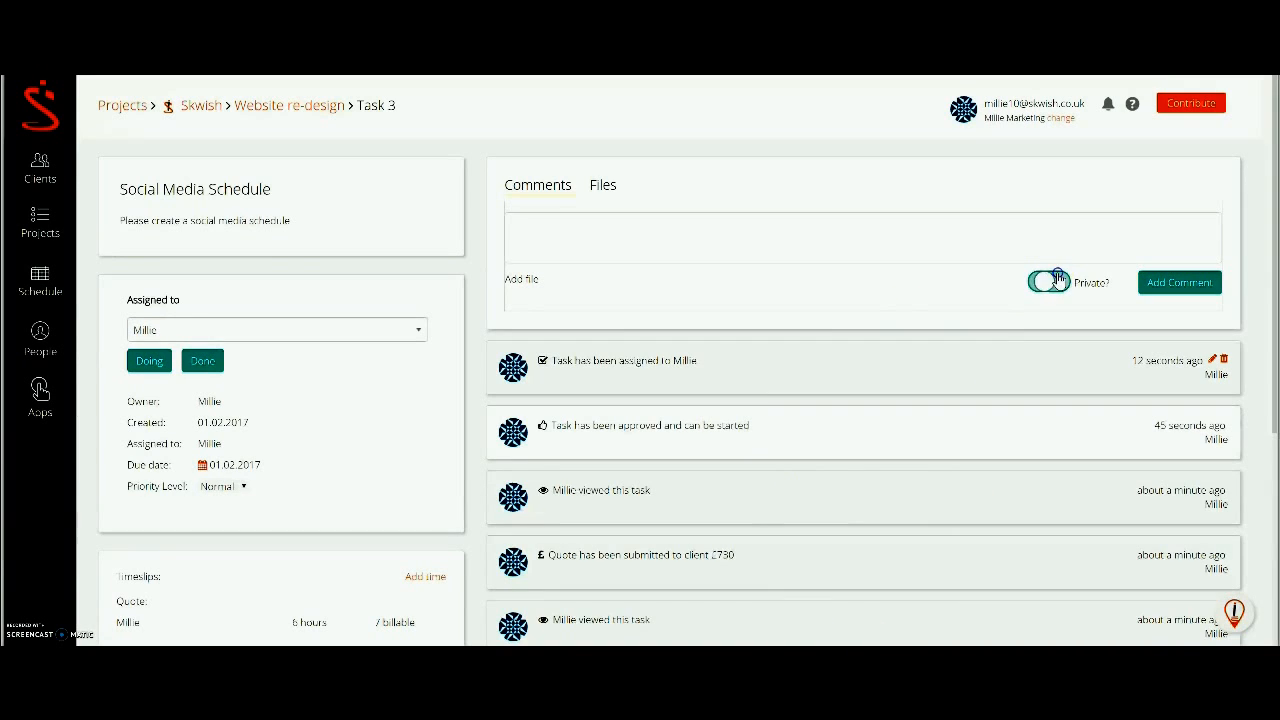